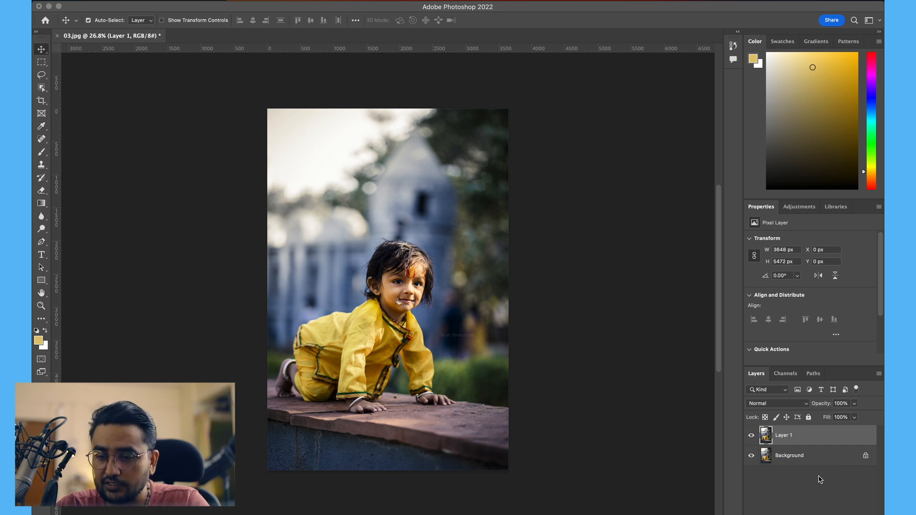
Step: Hide the Background layer and add a Color Lookup adjustment layer using the Soft_Warming.look 3D LUT
left_click(752, 456)
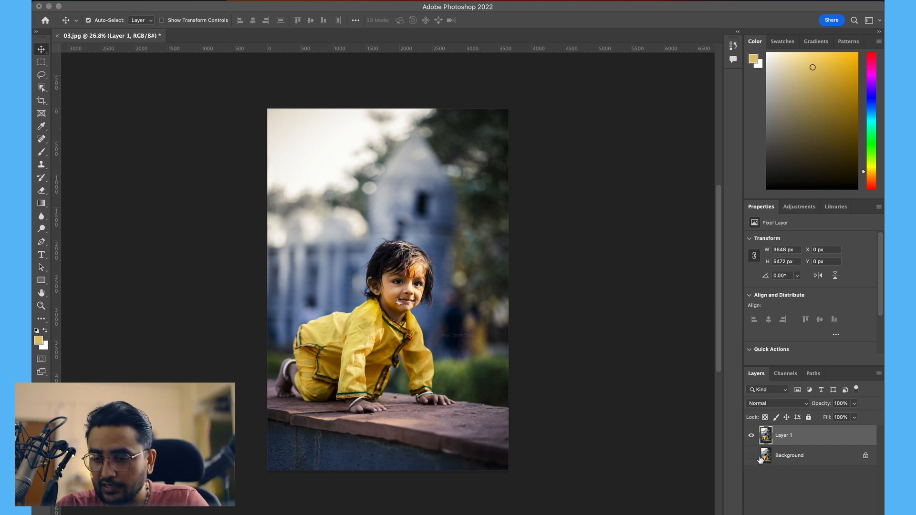
left_click(814, 514)
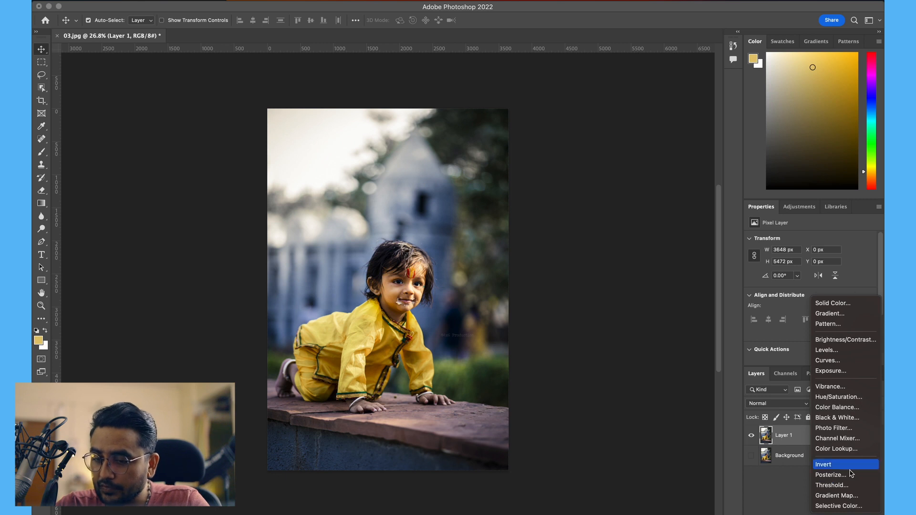
left_click(836, 449)
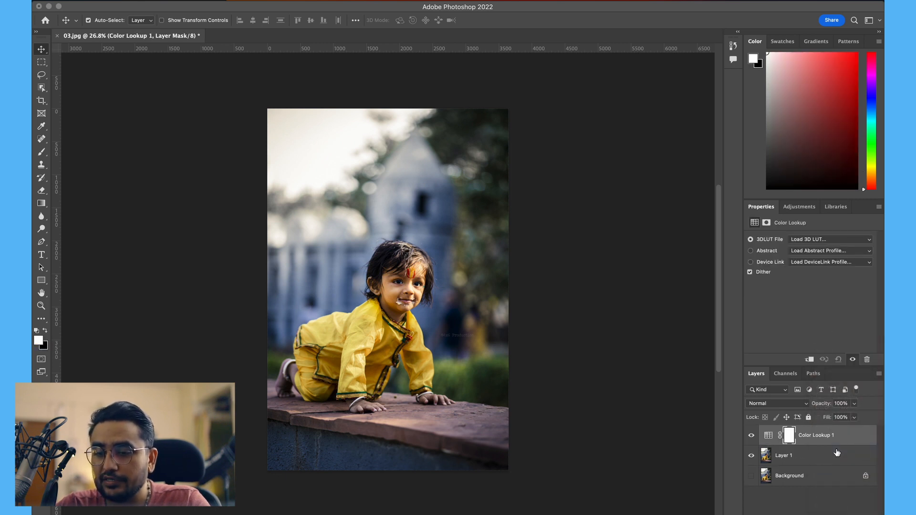
left_click(824, 240)
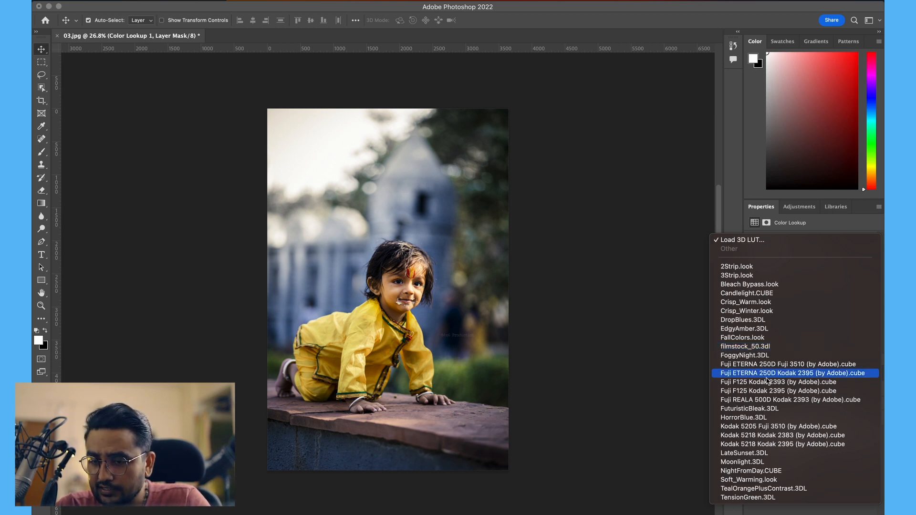
left_click(749, 482)
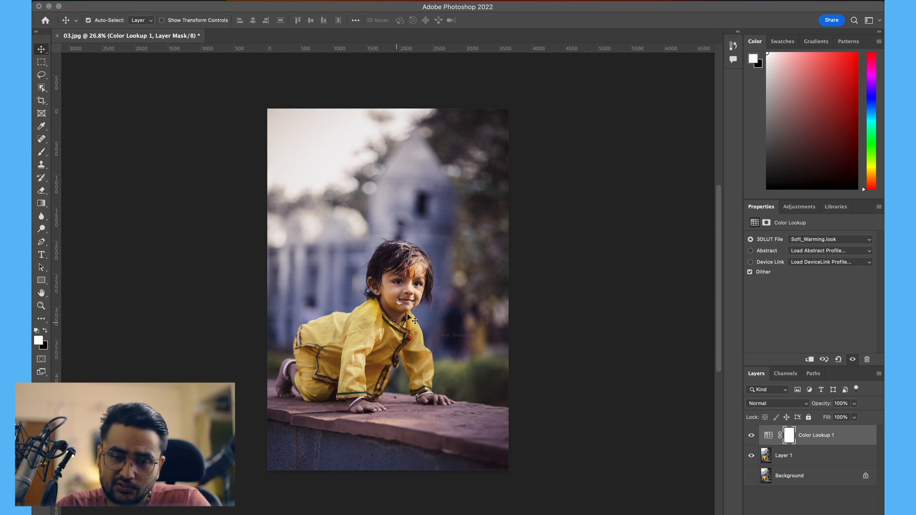
left_click(854, 404)
mouse_move(853, 415)
left_mouse_down()
mouse_move(827, 417)
mouse_move(855, 416)
left_mouse_up()
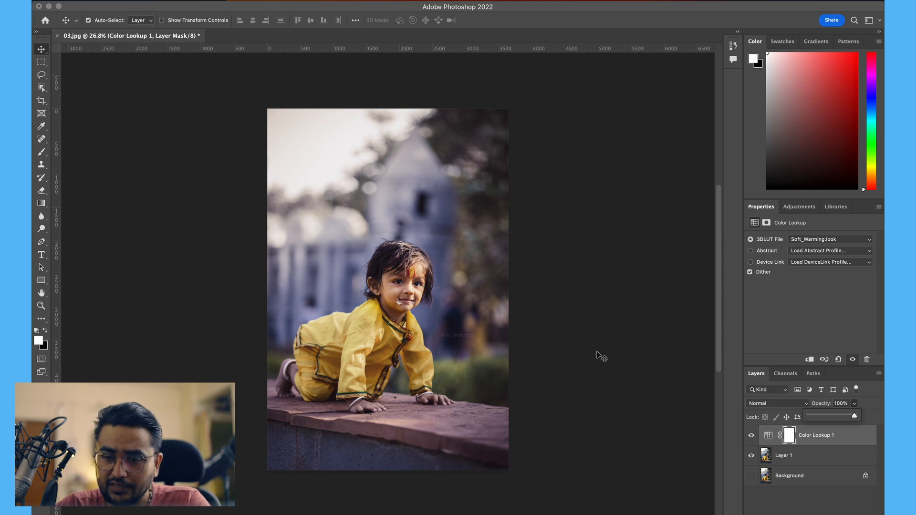
Step: Select the Color Lookup layer mask and set up the Brush tool at 1000 px with black as foreground
left_click(790, 438)
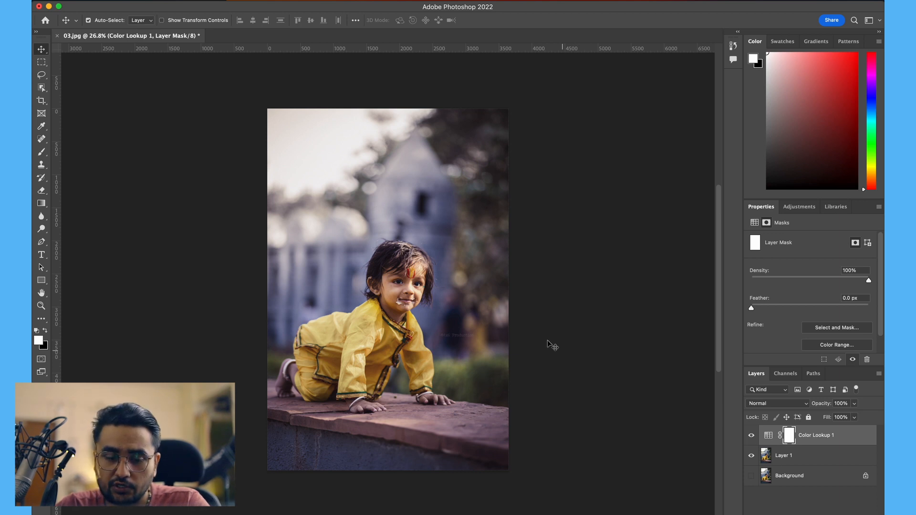
key("b")
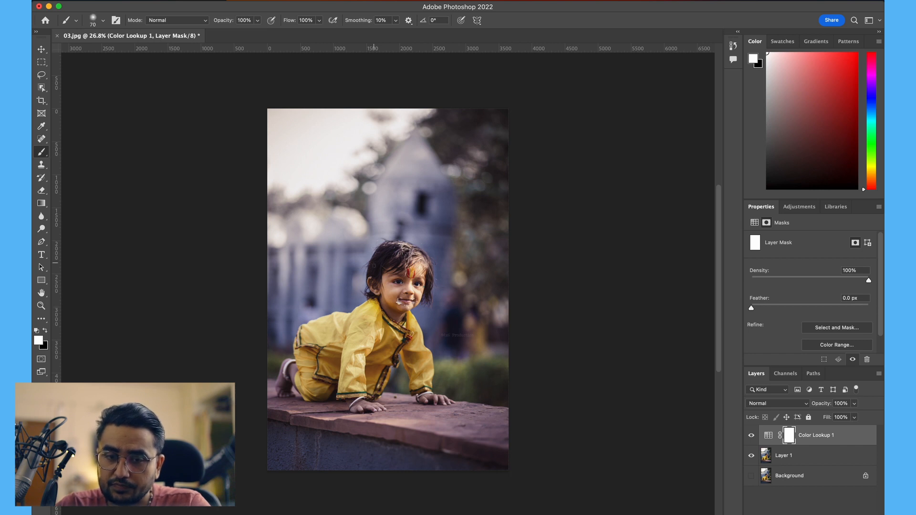
key("bracketright")
key("bracketright")
key("bracketright")
key("bracketright")
key("bracketright")
key("bracketright")
key("bracketright")
key("bracketright")
key("bracketright")
key("bracketright")
key("bracketright")
key("bracketright")
key("bracketright")
key("bracketright")
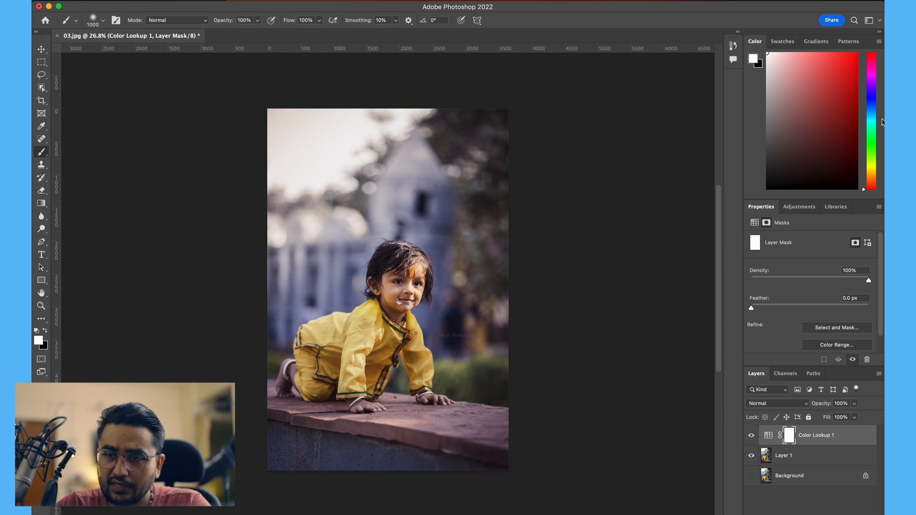
key("x")
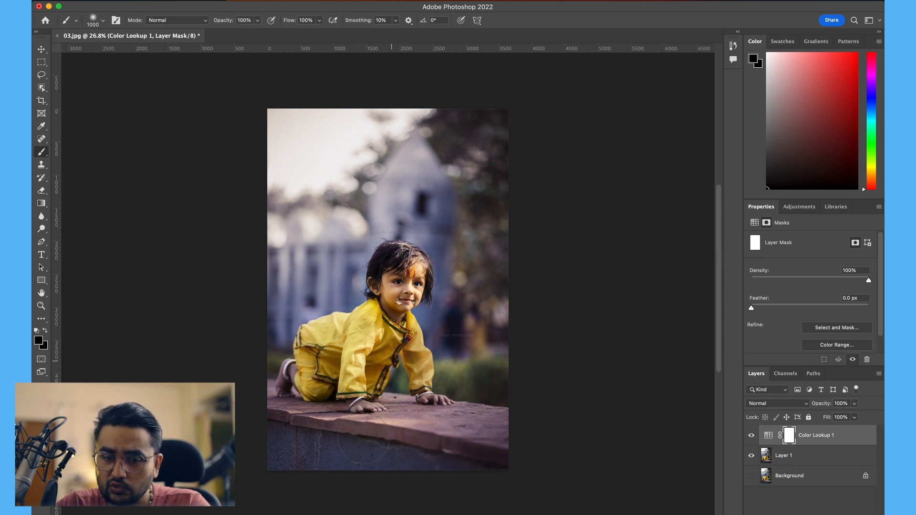
Step: Try painting black over the background areas of the mask, undoing the strokes each time
mouse_move(467, 435)
left_mouse_down()
mouse_move(312, 369)
mouse_move(406, 287)
mouse_move(386, 327)
left_mouse_up()
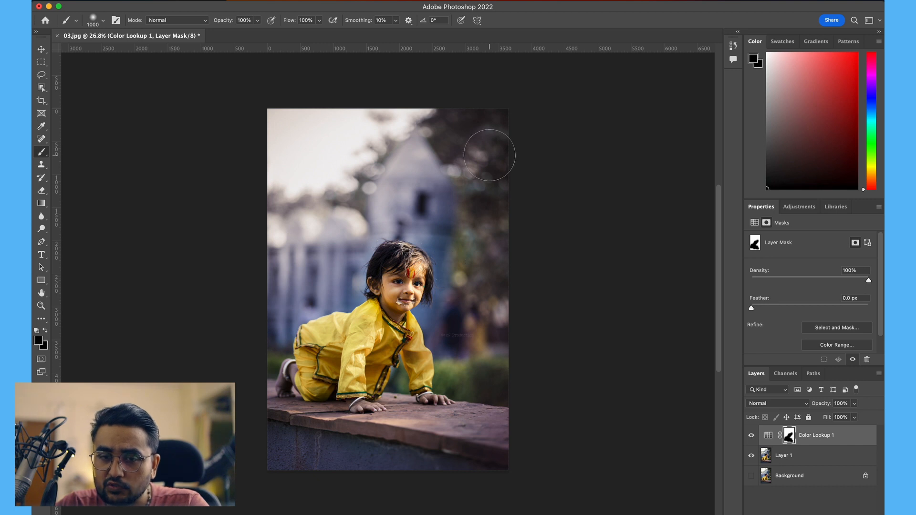
mouse_move(486, 156)
left_mouse_down()
mouse_move(433, 159)
mouse_move(384, 150)
mouse_move(450, 137)
mouse_move(483, 191)
left_mouse_up()
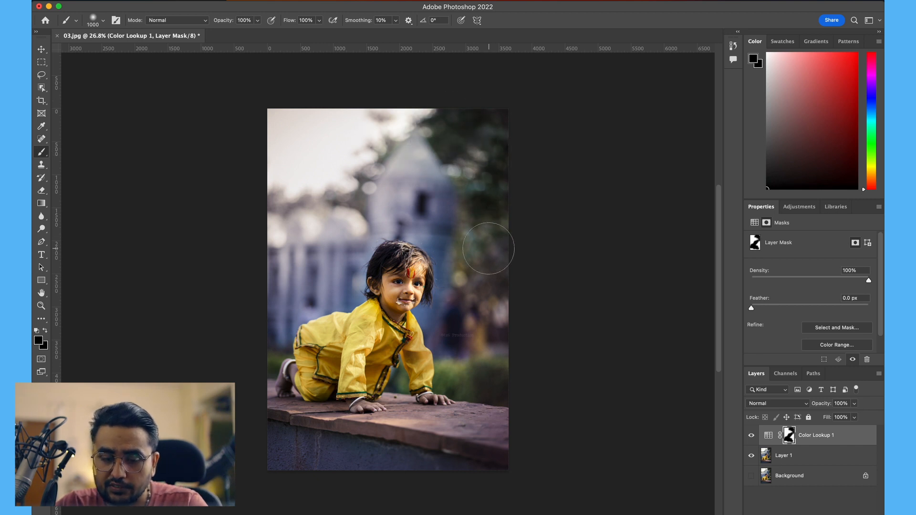
key("super+z")
key("super+z")
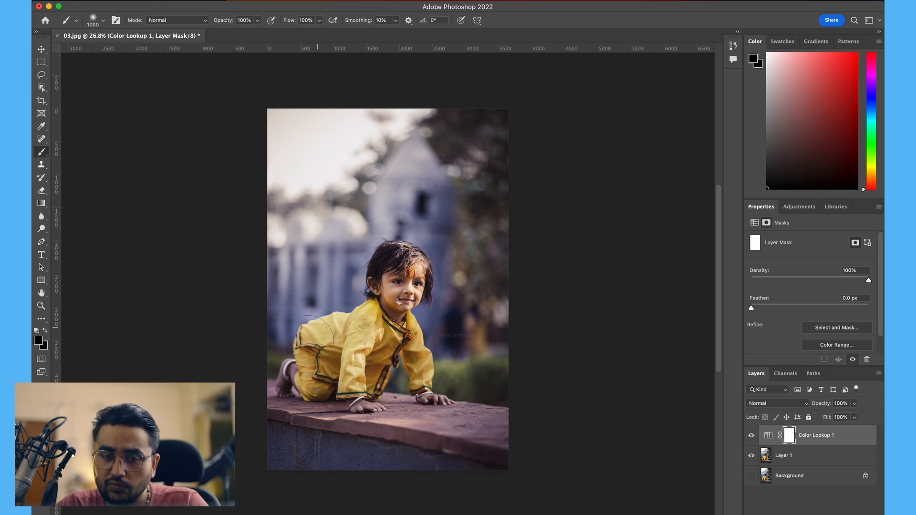
mouse_move(434, 134)
left_mouse_down()
mouse_move(477, 145)
mouse_move(470, 273)
left_mouse_up()
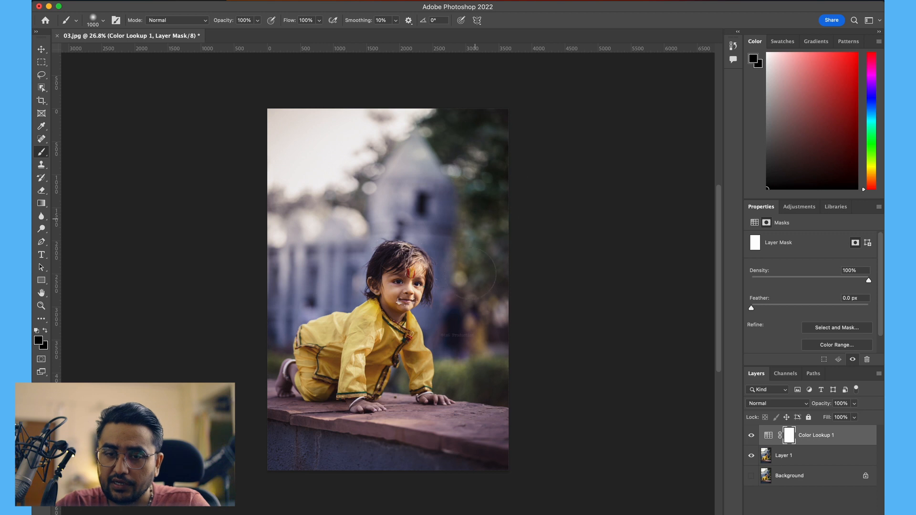
left_click_drag(489, 309, 488, 334)
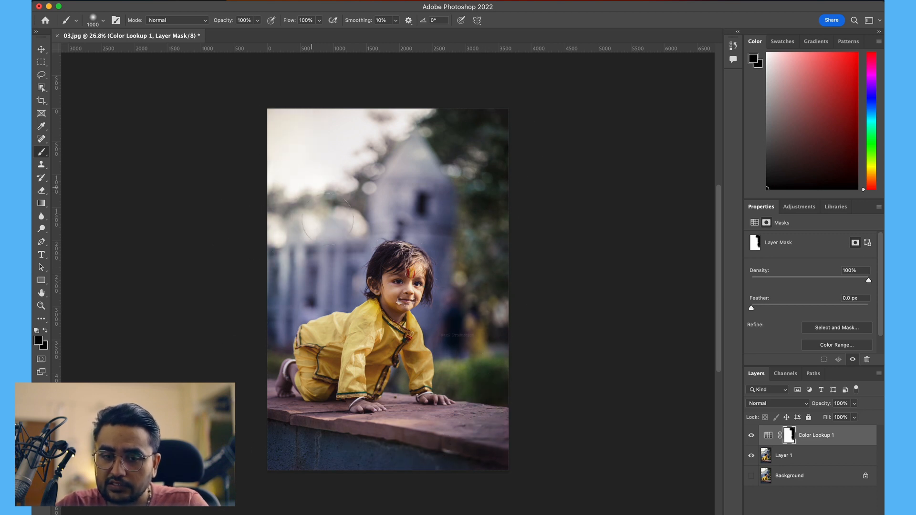
mouse_move(359, 194)
left_mouse_down()
mouse_move(422, 198)
mouse_move(492, 292)
mouse_move(513, 296)
left_mouse_up()
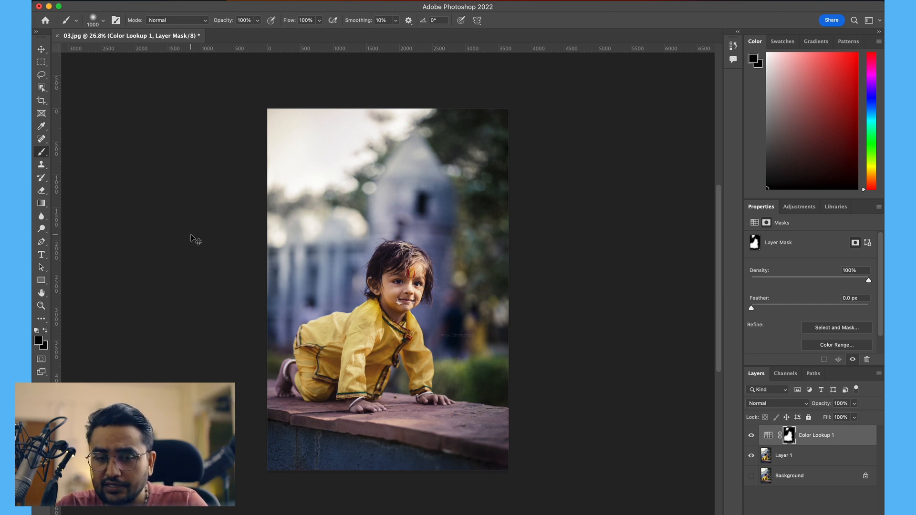
key("super+z")
key("super+z")
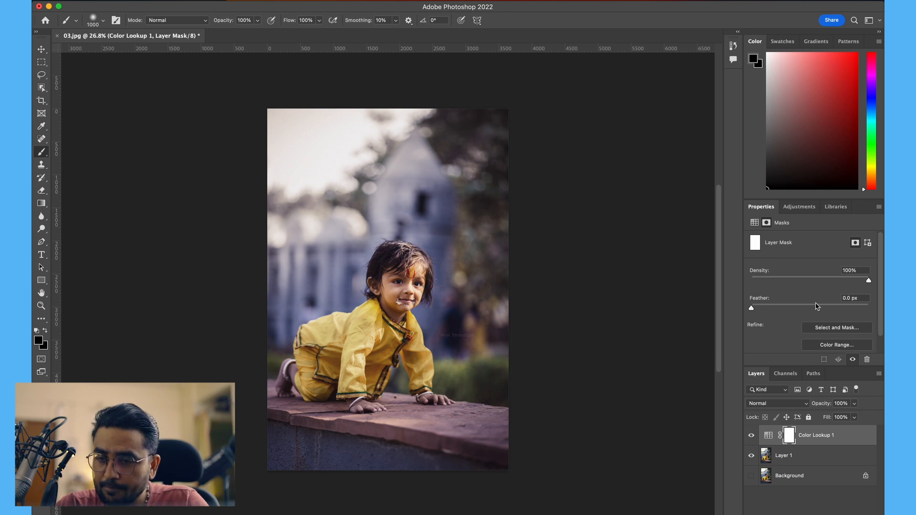
Step: Change the Color Lookup adjustment's 3D LUT to HorrorBlue.3DL
scroll(818, 307, "down", 2)
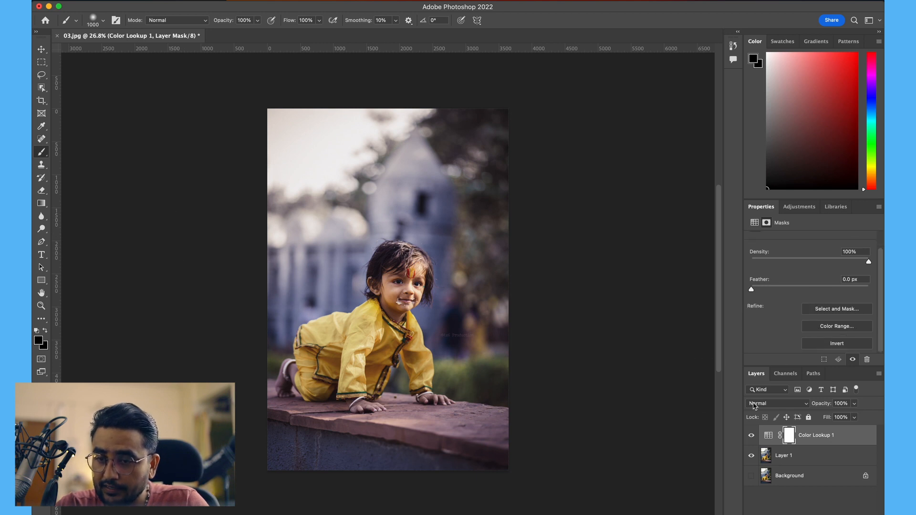
left_click(768, 436)
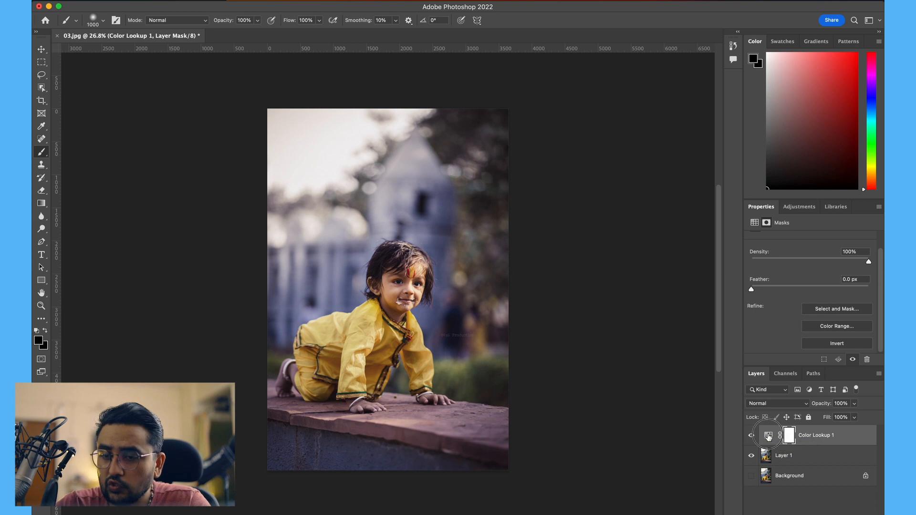
left_click(845, 240)
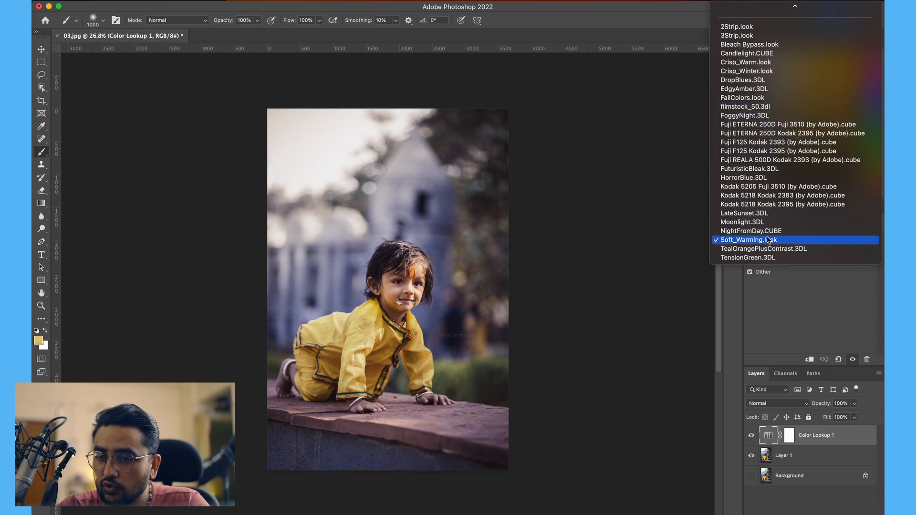
left_click(754, 178)
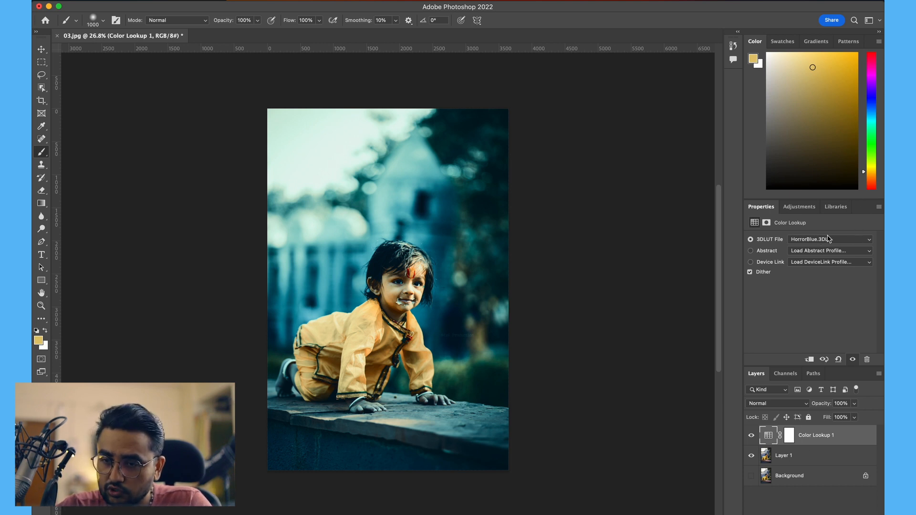
Step: Open Apply Image on the Color Lookup layer mask and set the source layer to Layer 1
left_click(788, 435)
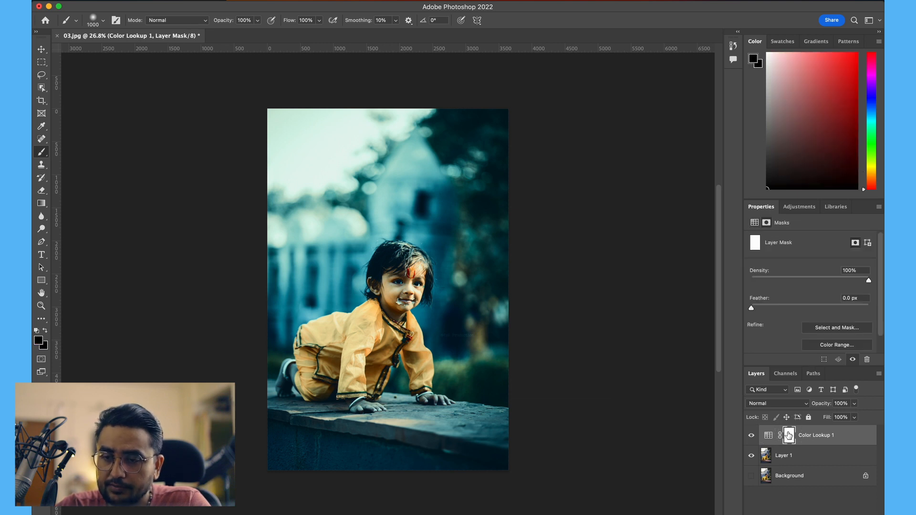
left_click(150, 1)
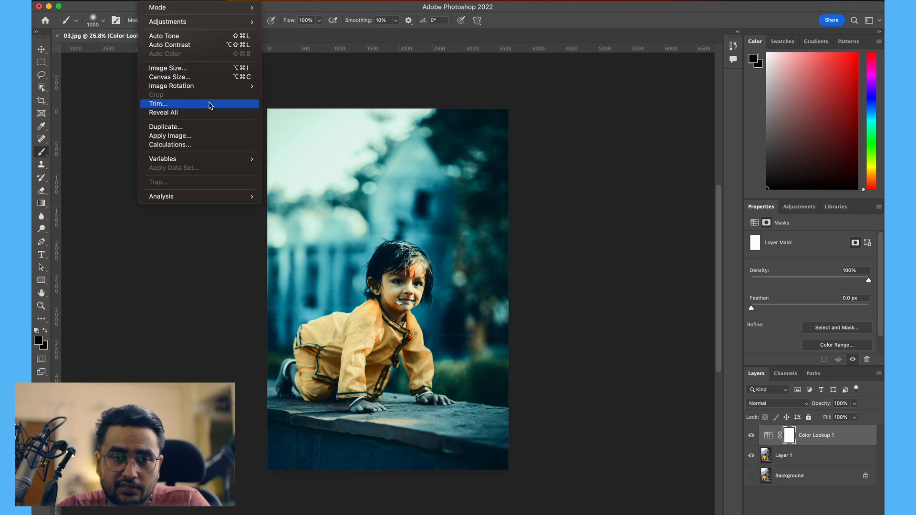
left_click(177, 136)
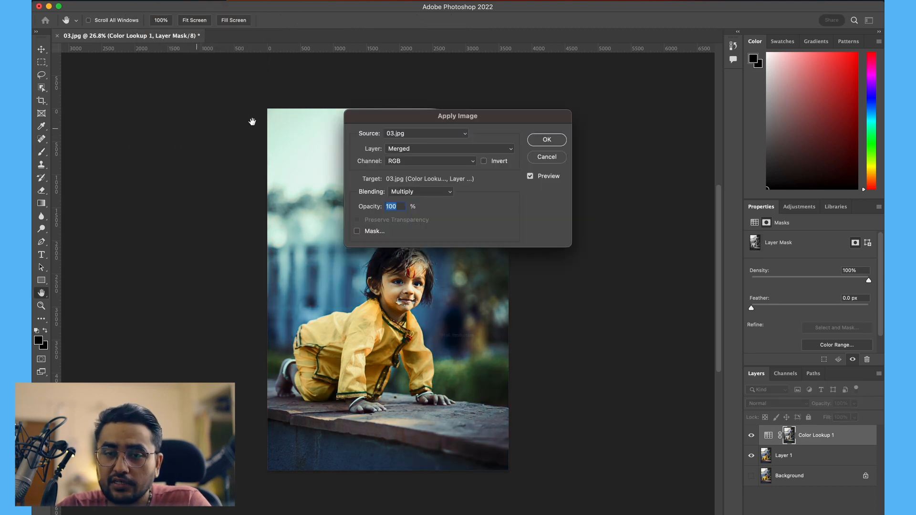
left_click(430, 135)
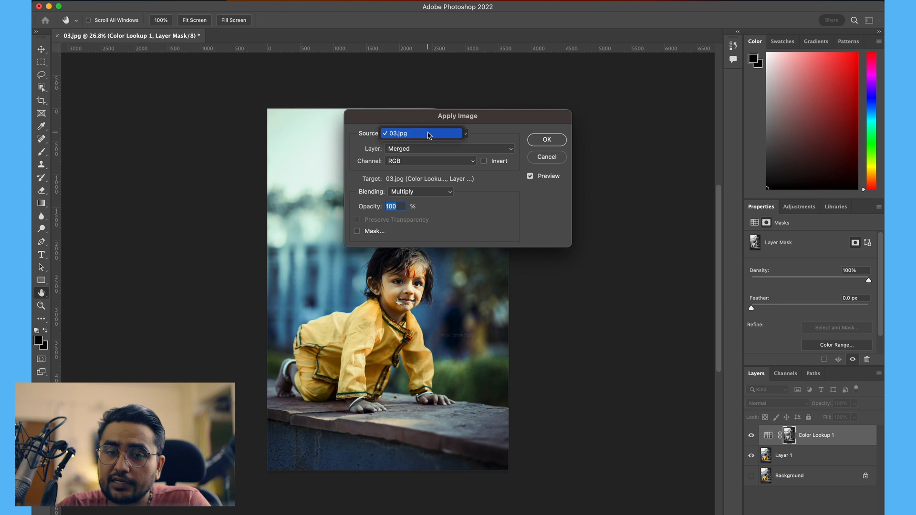
left_click(404, 136)
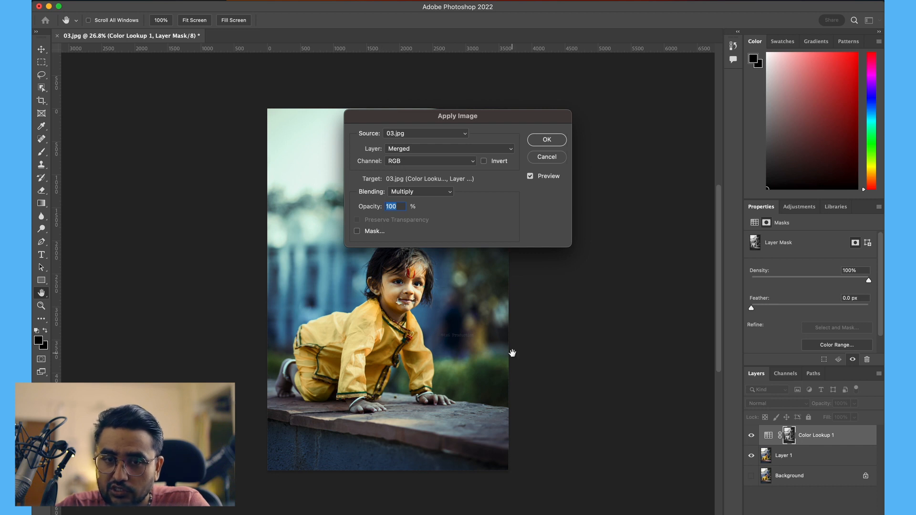
left_click(489, 150)
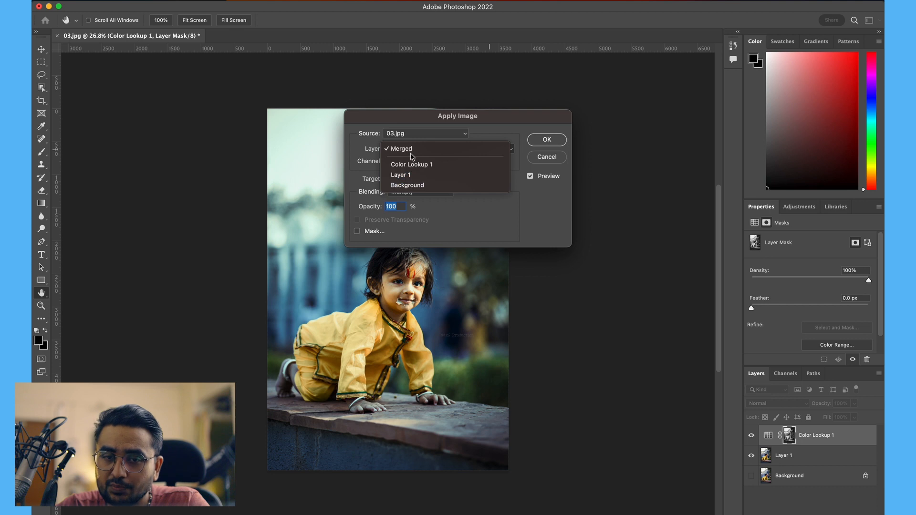
left_click(408, 176)
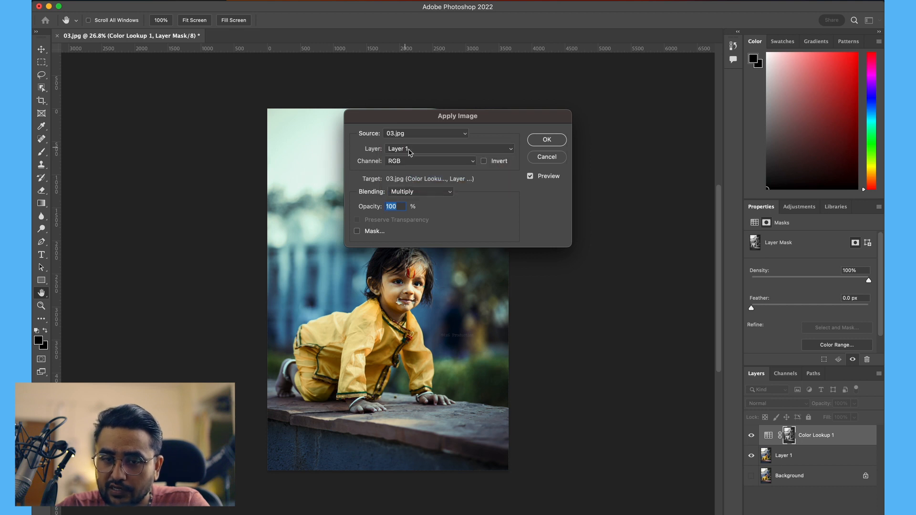
Step: Keep Multiply blending at 100% opacity with source 03.jpg and apply the image to the mask
left_click(435, 194)
left_click(412, 193)
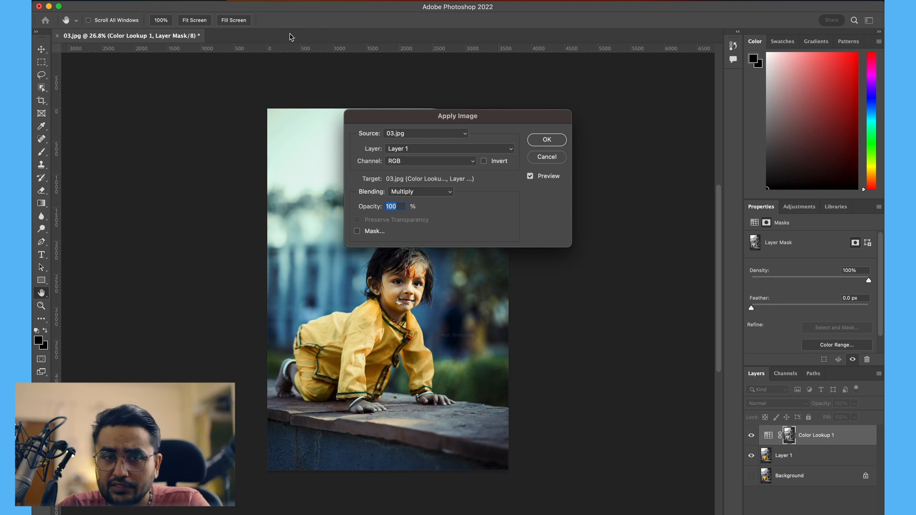
left_click(439, 134)
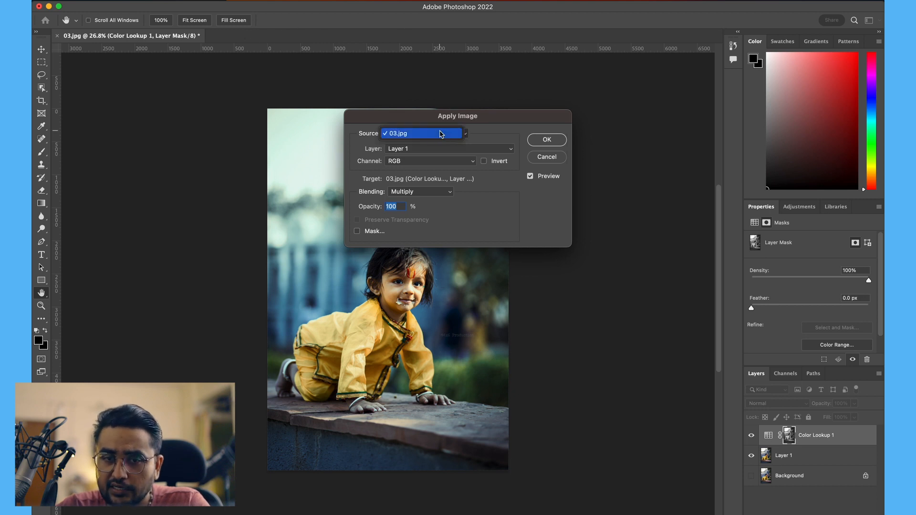
left_click(366, 143)
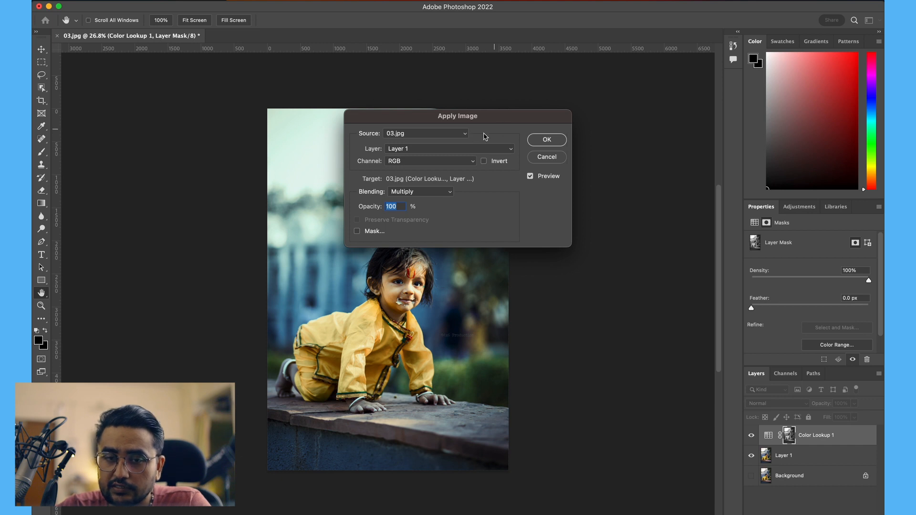
left_click(409, 152)
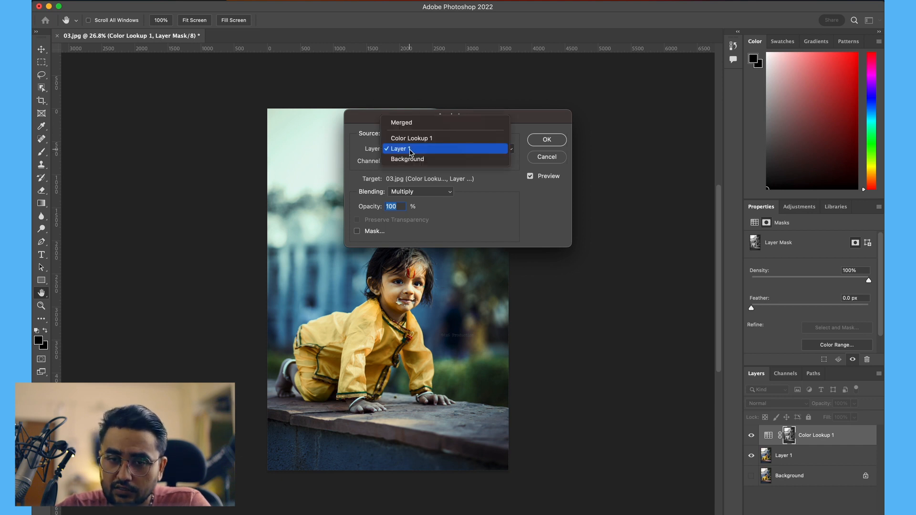
left_click(409, 151)
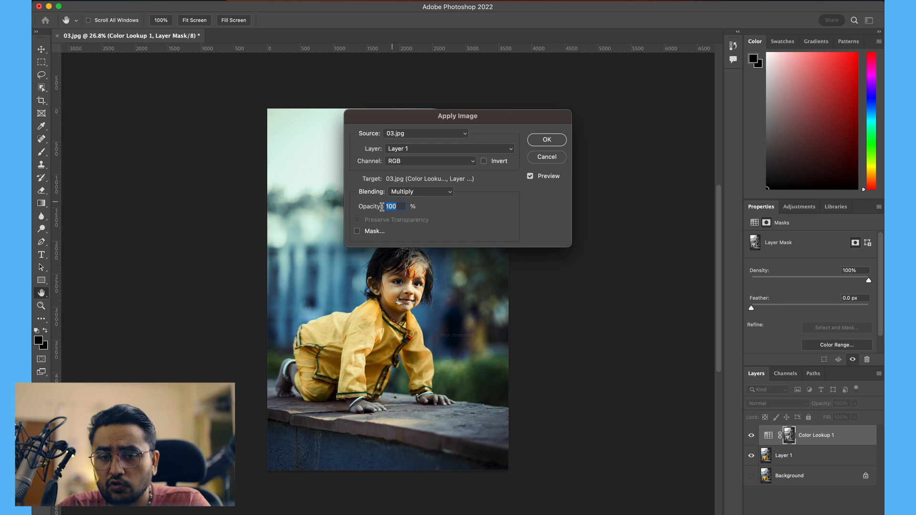
left_click(543, 139)
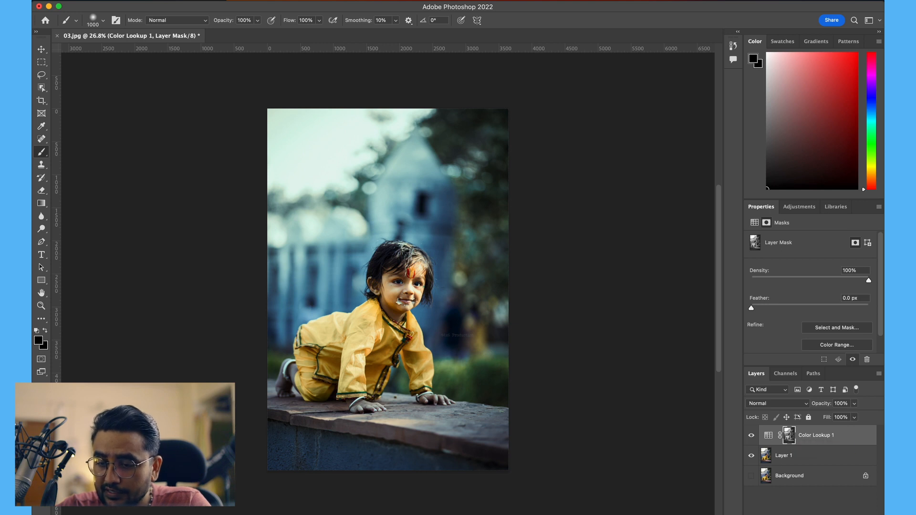
Step: Add a Gradient Map adjustment layer and choose the Black, White gradient from the Basics presets
left_click(814, 514)
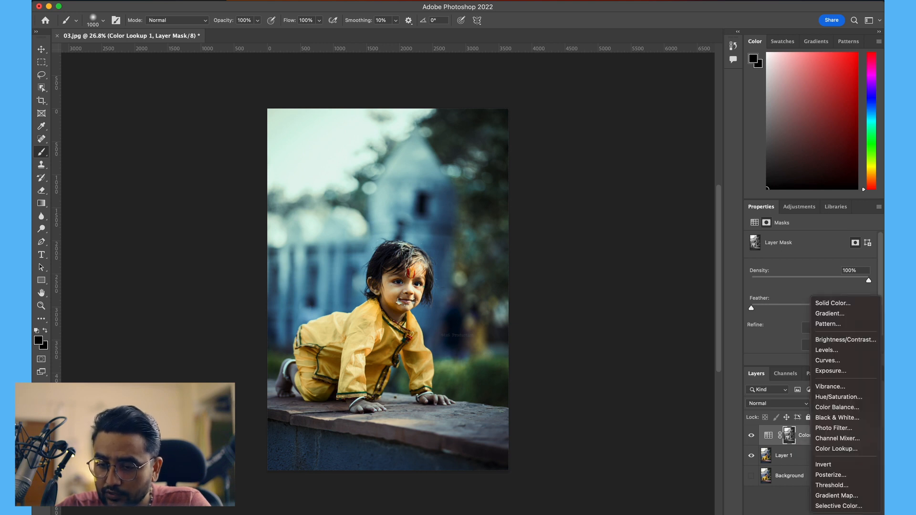
left_click(846, 496)
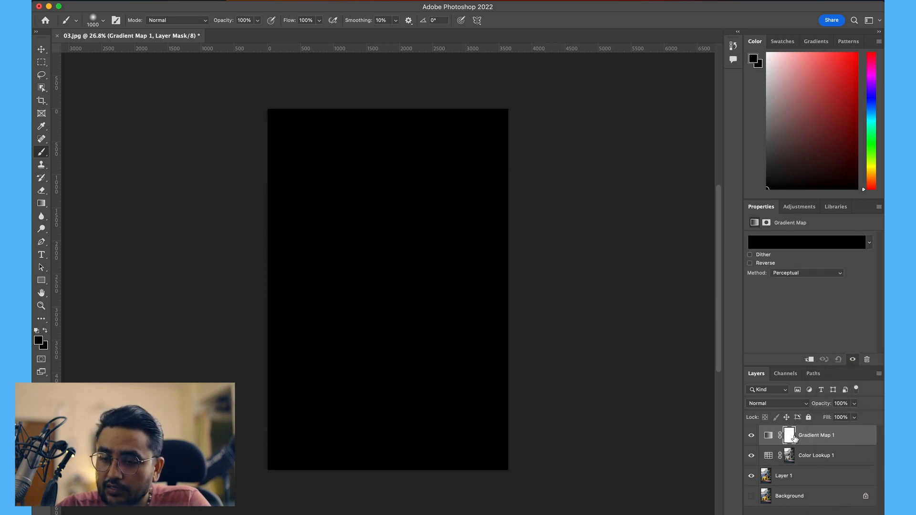
left_click(790, 436)
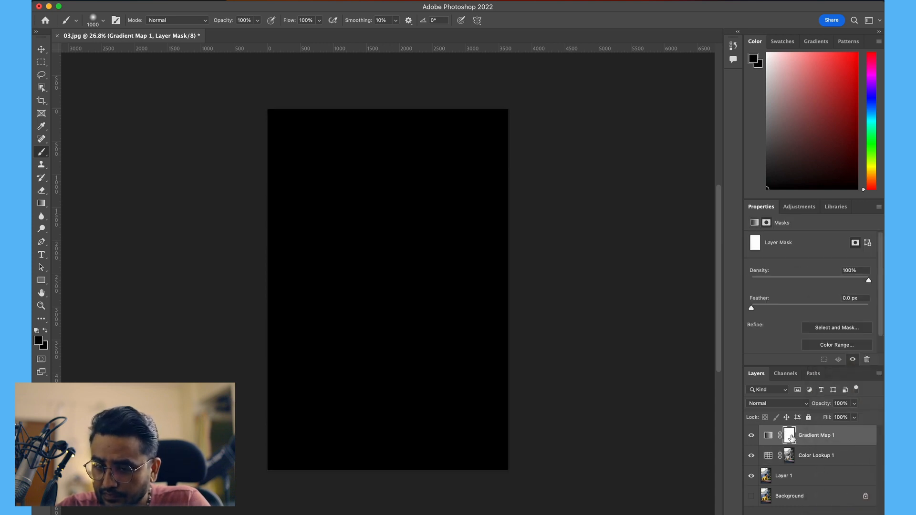
left_click(769, 435)
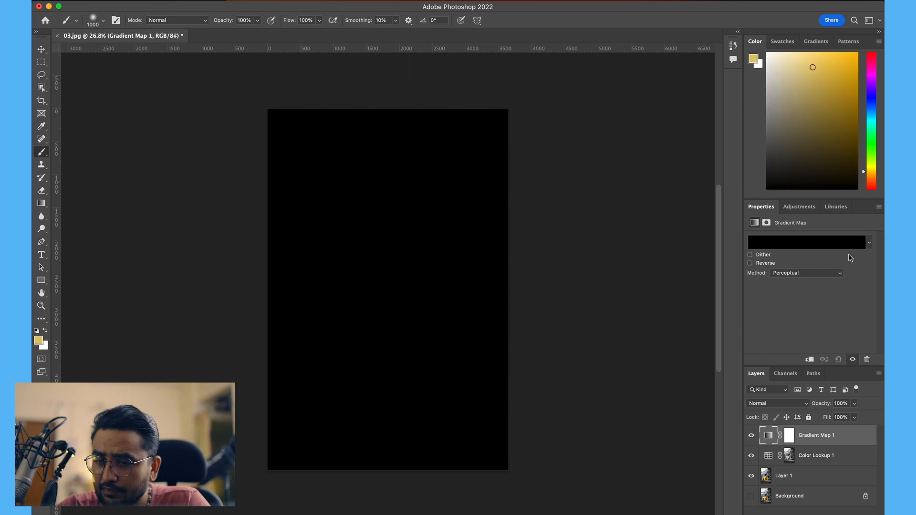
left_click(865, 244)
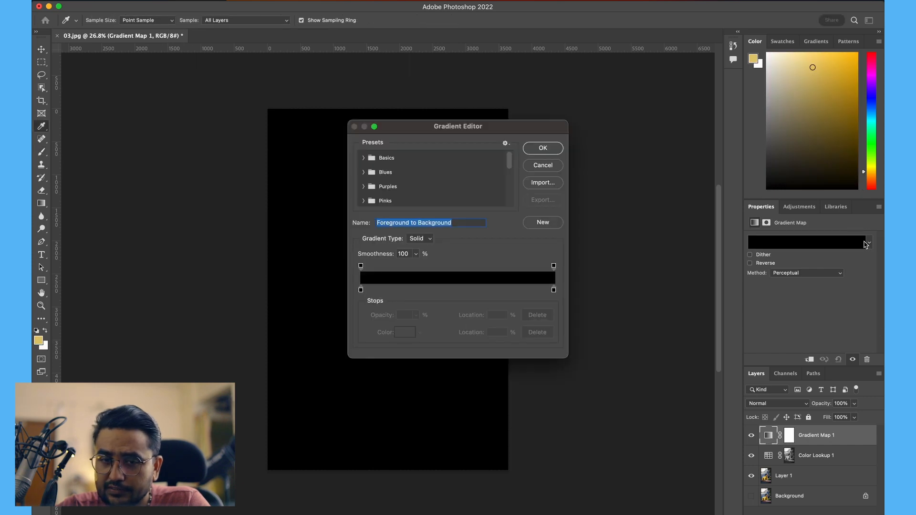
left_click(364, 157)
left_click(408, 173)
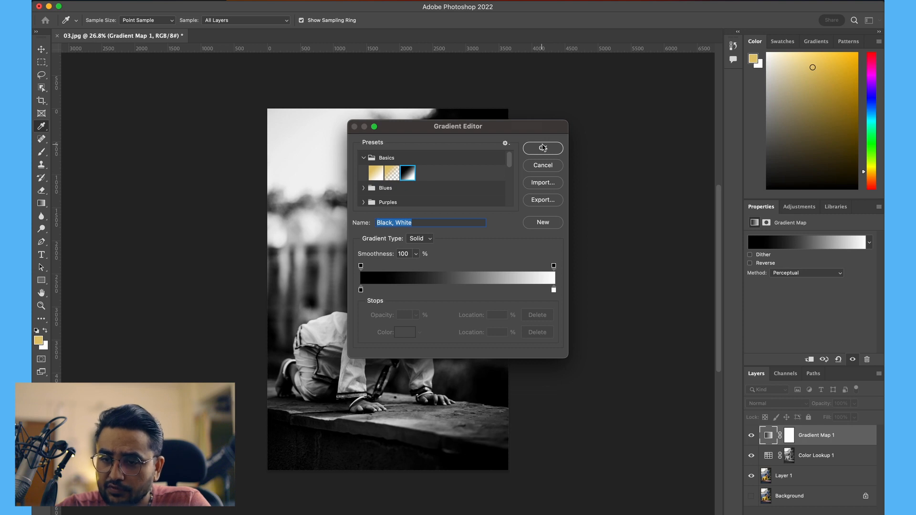
left_click(542, 148)
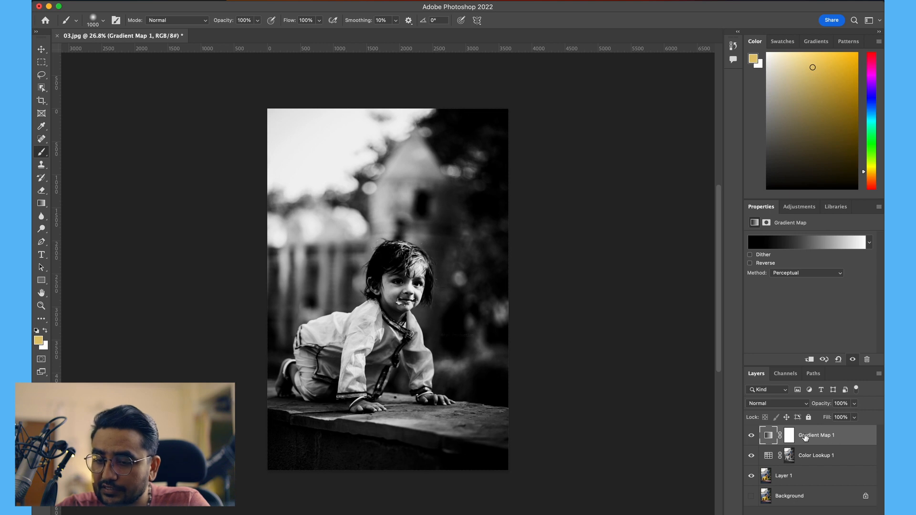
Step: Set the Gradient Map layer's blend mode to Multiply and lower its opacity to 42%
left_click(797, 404)
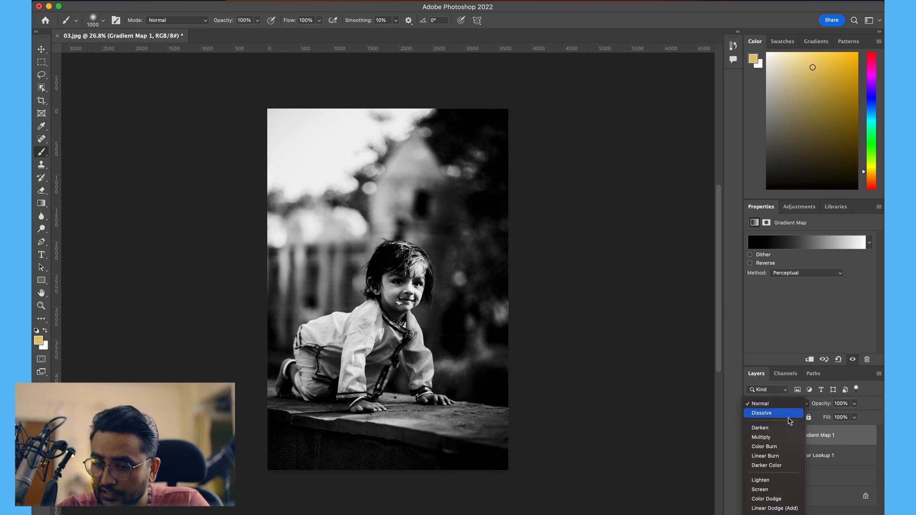
left_click(768, 438)
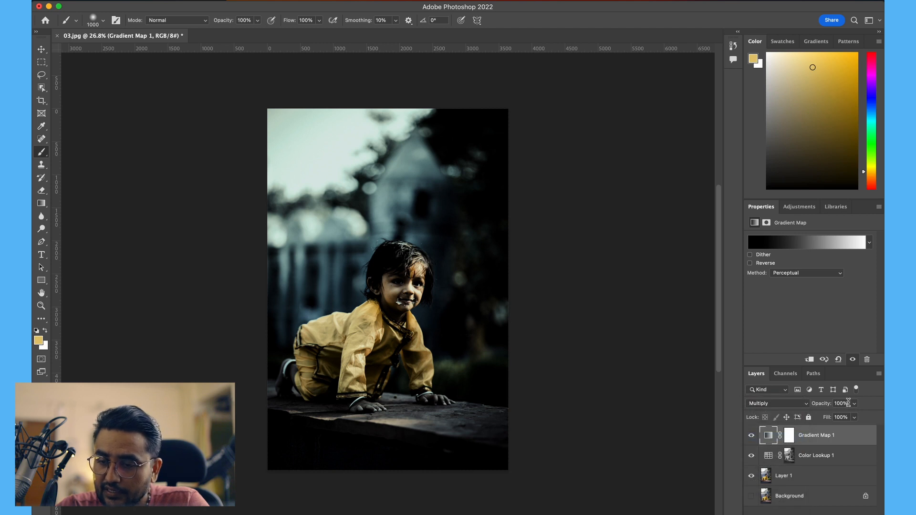
left_click(854, 404)
left_click_drag(850, 417, 829, 419)
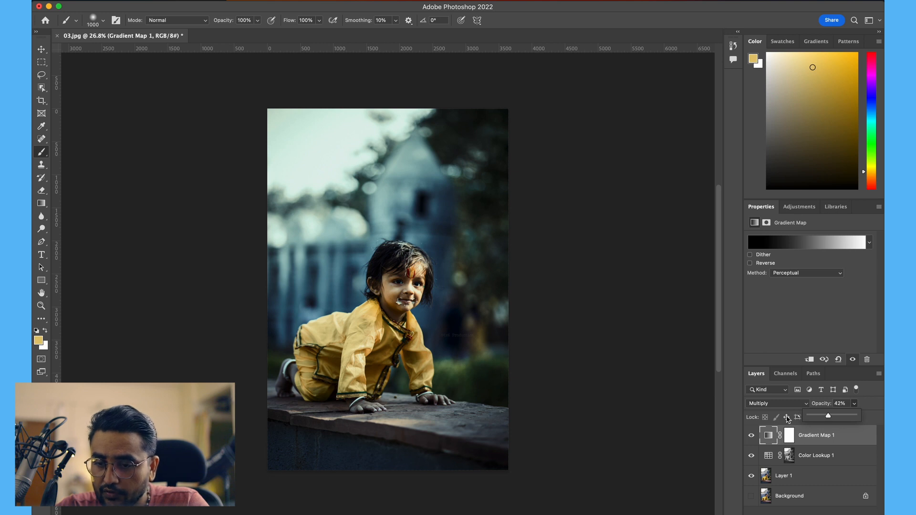
Step: Toggle the visibility of the adjustment layers to compare the graded image with the original
left_click_drag(753, 459, 752, 436)
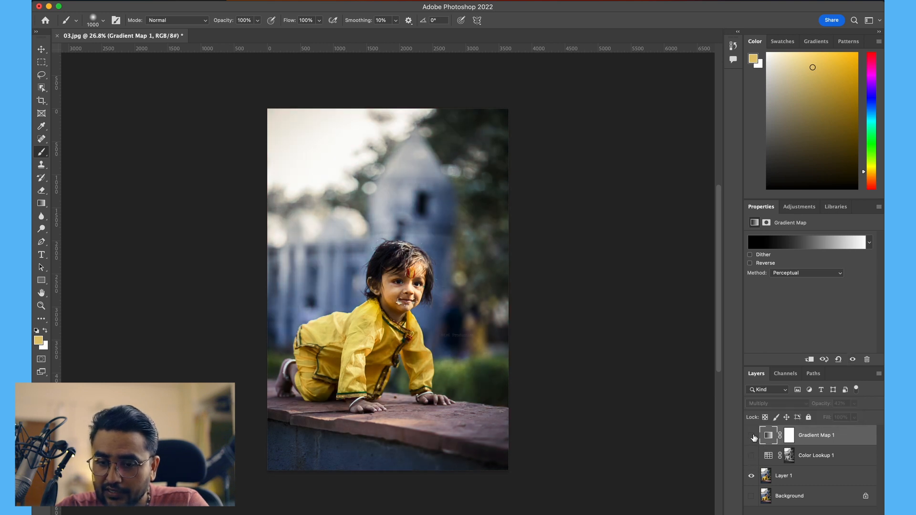
left_click(751, 456)
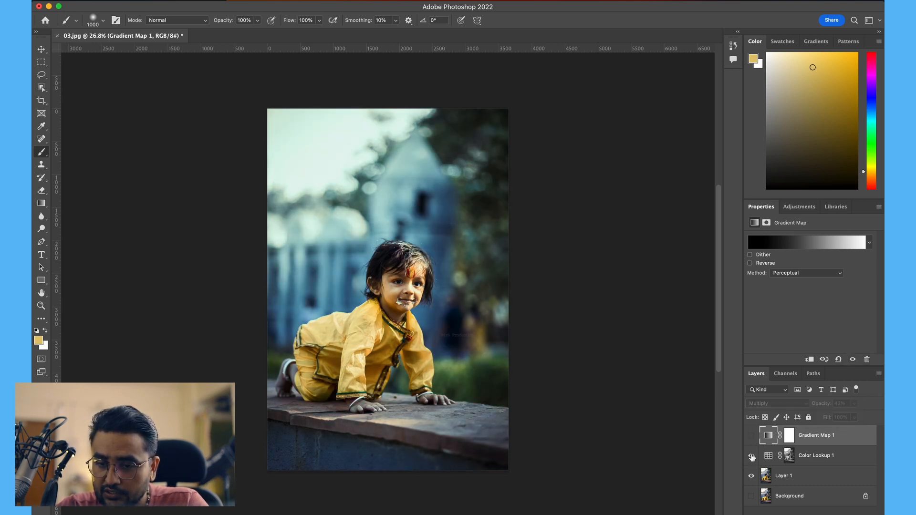
left_click(752, 436)
left_click(753, 436)
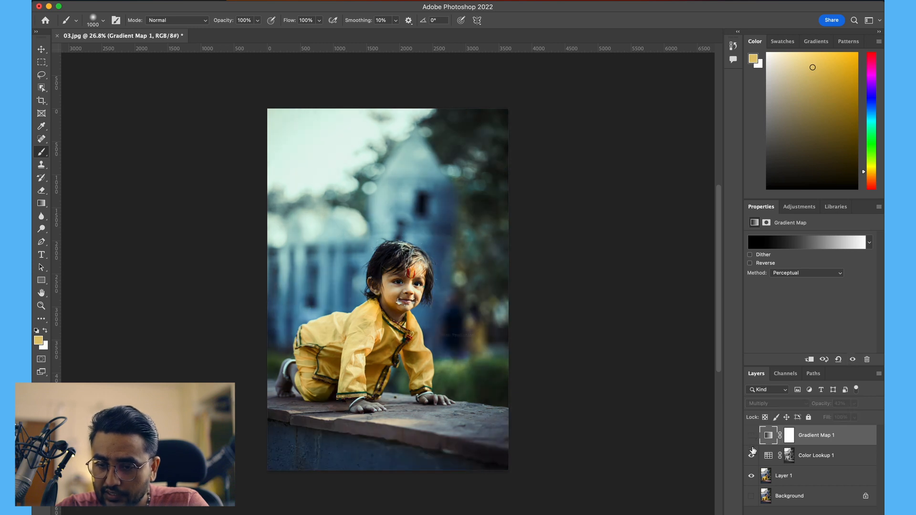
left_click(753, 456)
left_click(762, 458)
left_click(752, 456)
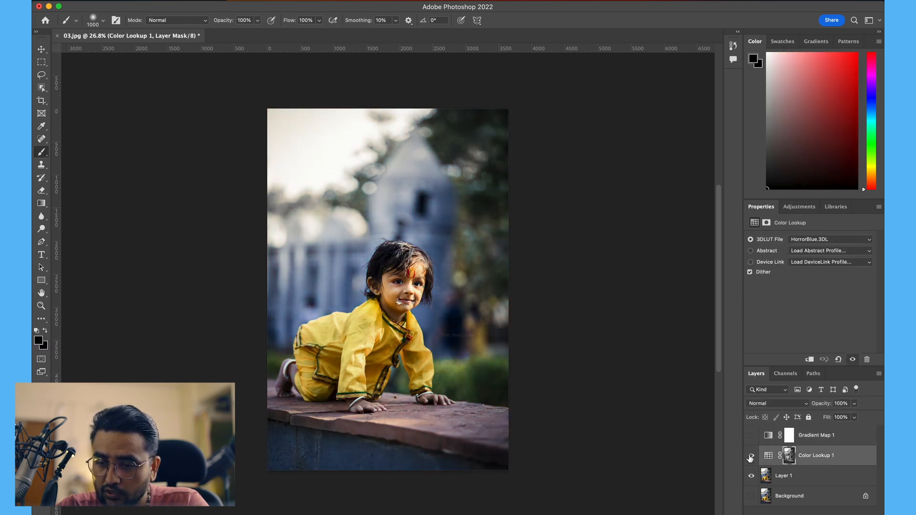
left_click(751, 437)
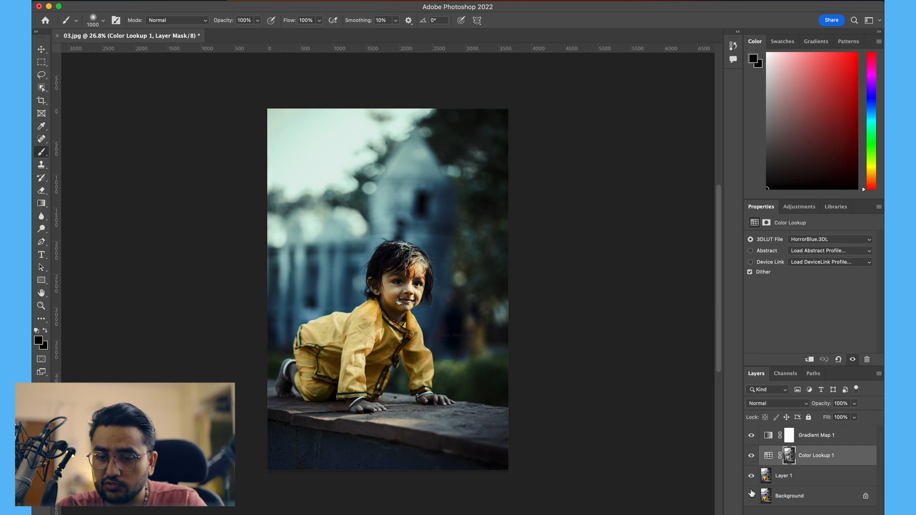
left_click(752, 498, "alt")
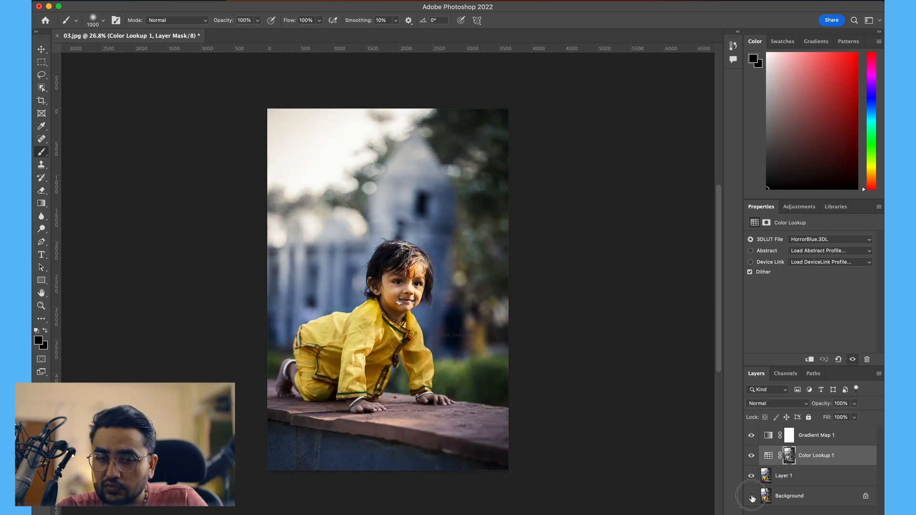
left_click(753, 498, "alt")
left_click(752, 498, "alt")
left_click(752, 498, "alt")
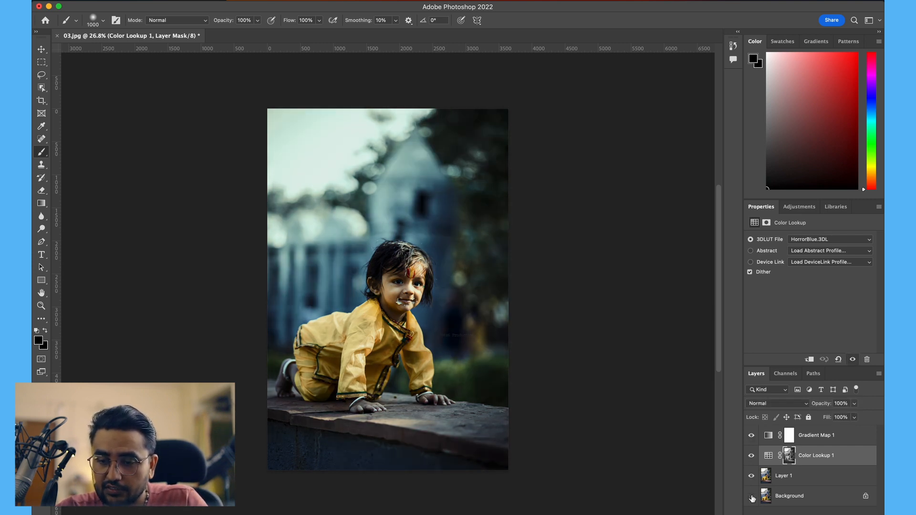
left_click(752, 498, "alt")
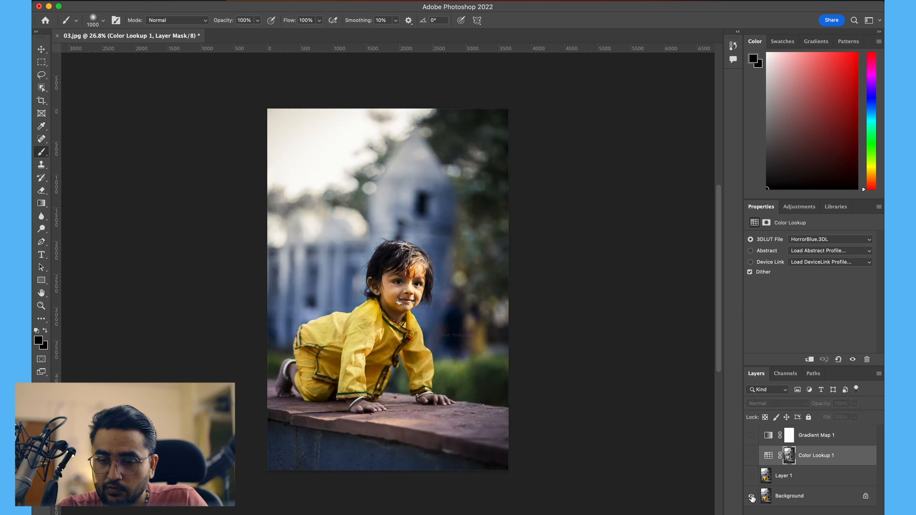
left_click(752, 498, "alt")
Step: Reduce the Gradient Map layer's opacity to 30% and reselect the Color Lookup layer mask
left_click(789, 436)
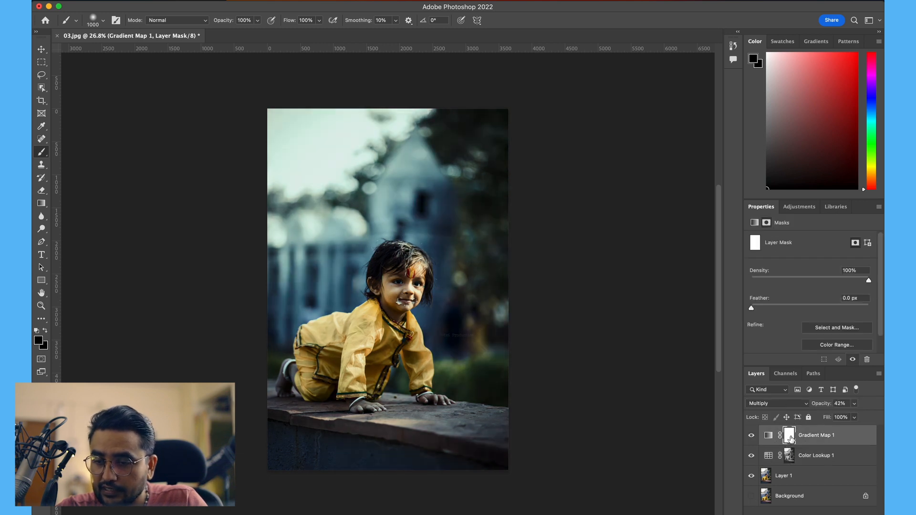
left_click(854, 403)
left_click_drag(844, 417, 845, 417)
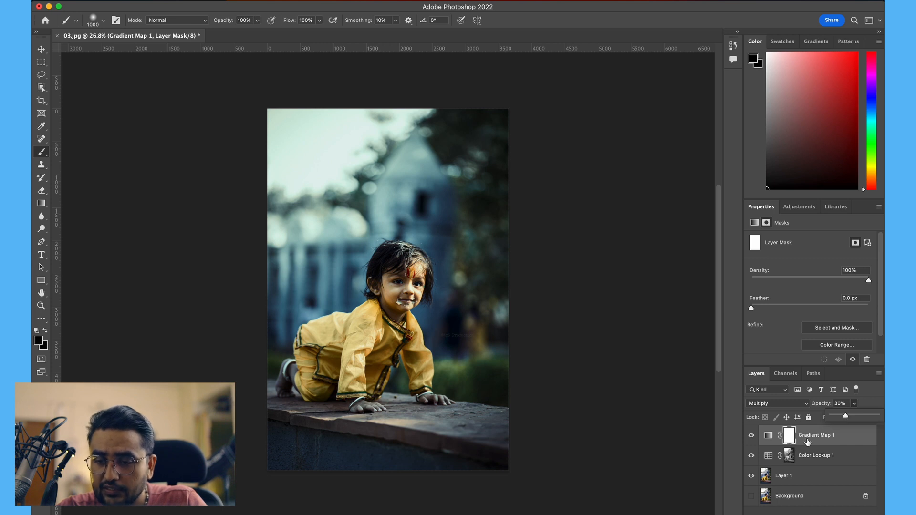
left_click(790, 439)
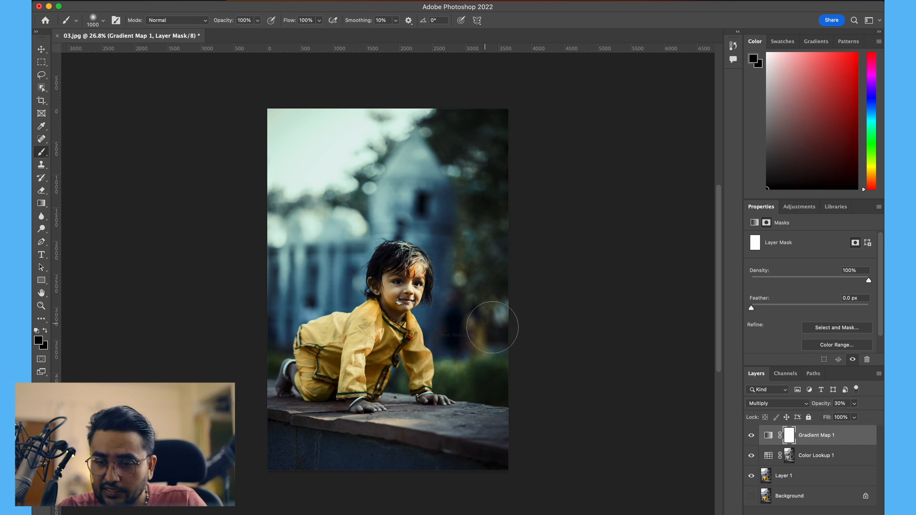
left_click(788, 458)
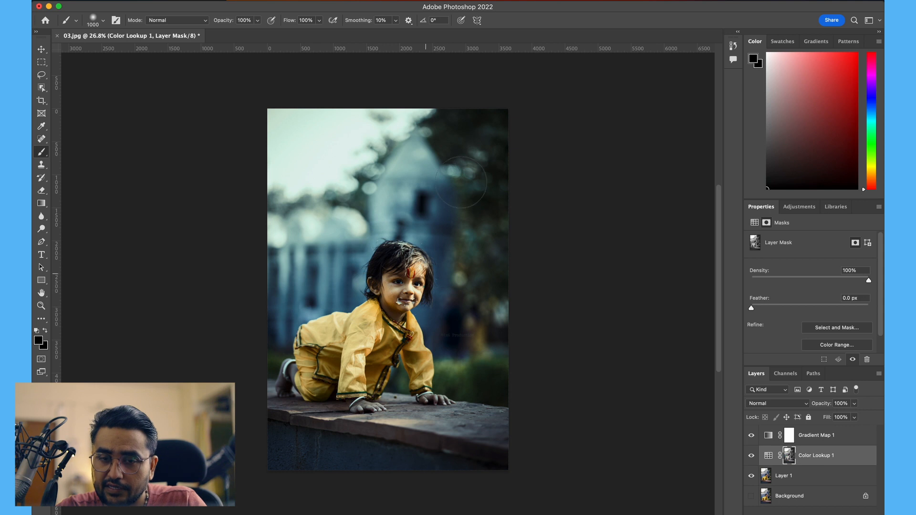